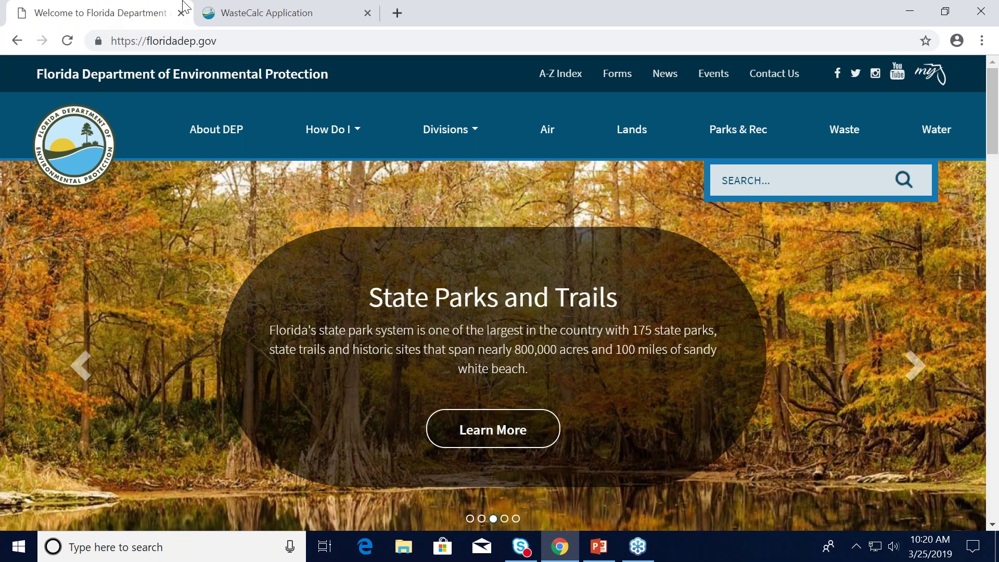
# - Search the Florida DEP site for "wastecalc" and open the Waste Composition Models result
pyautogui.click(817, 171)
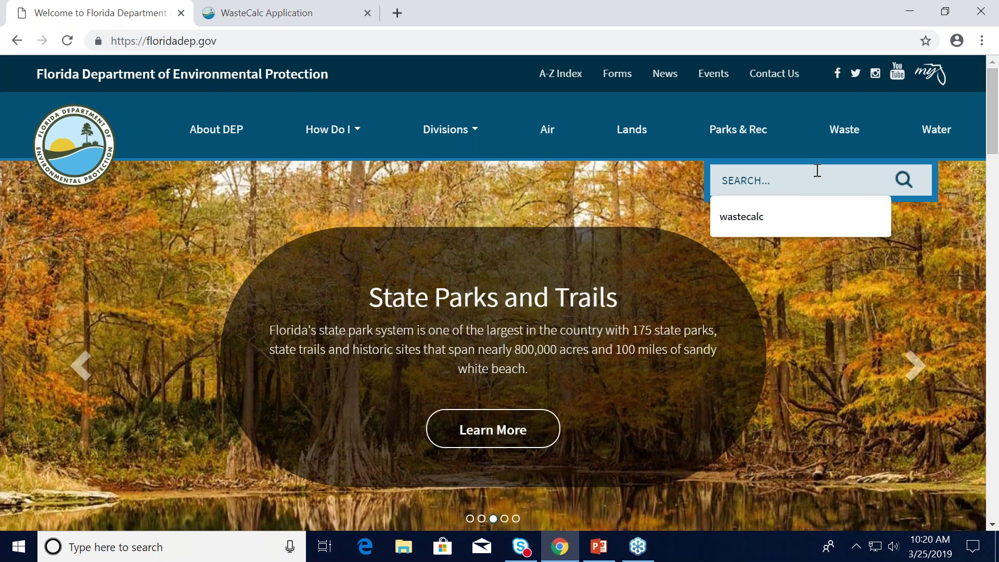
pyautogui.write('wastecalc')
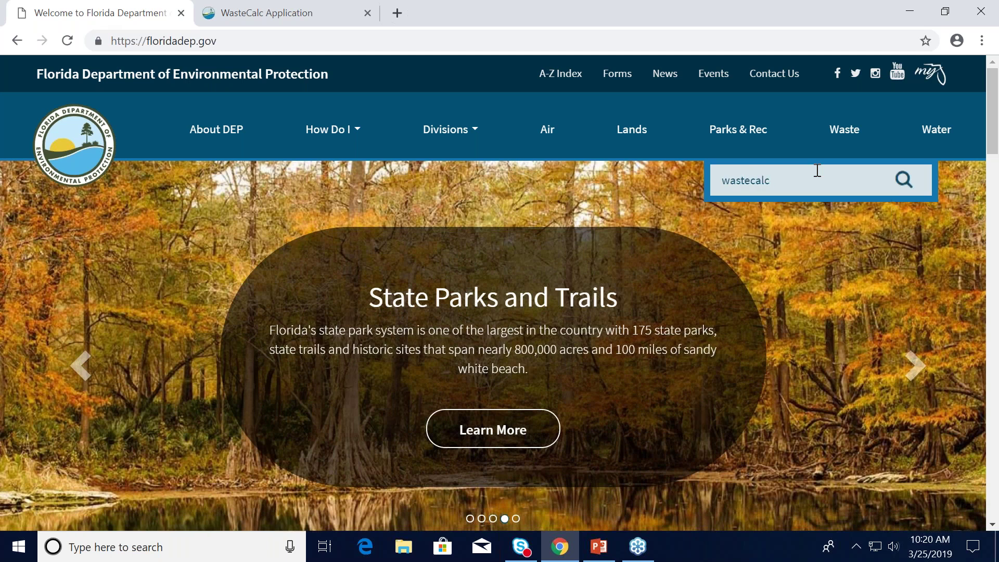
pyautogui.press('Return')
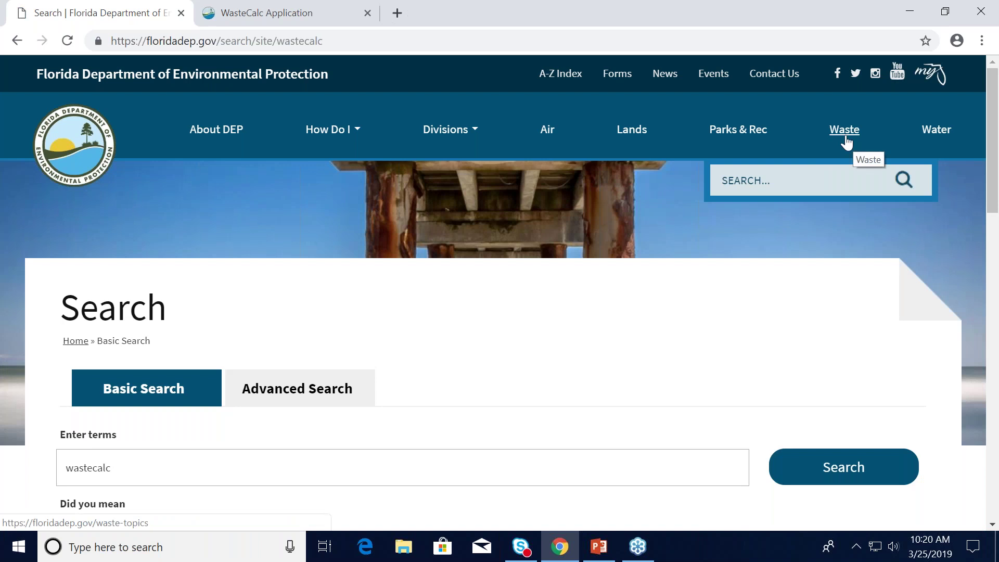
pyautogui.moveTo(232, 130)
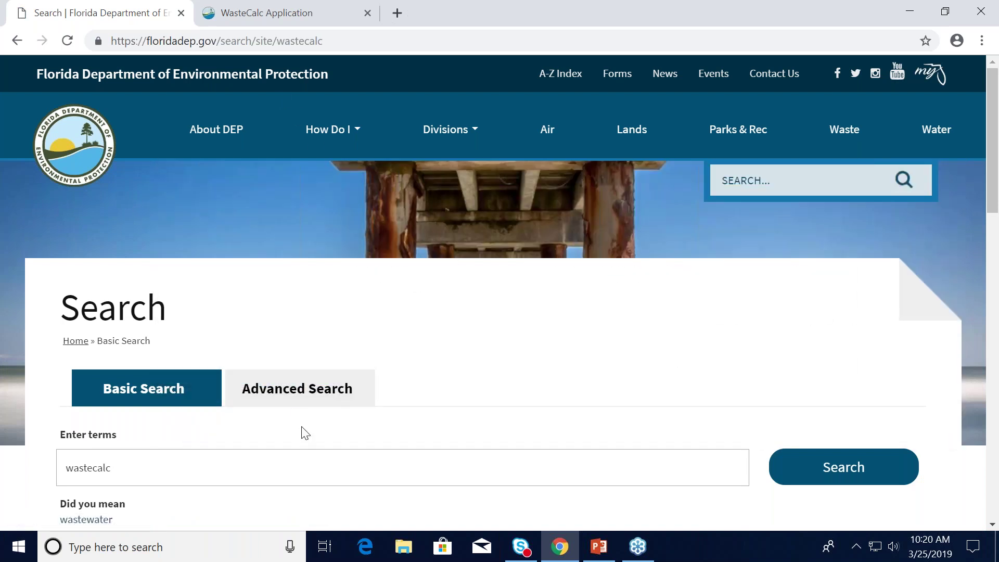
pyautogui.scroll(-3, 303, 431)
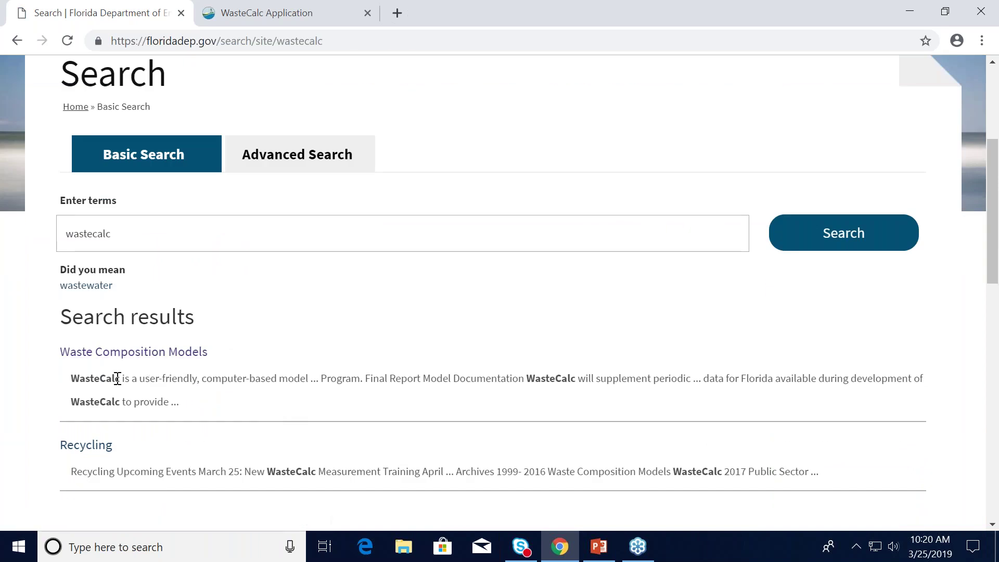
pyautogui.click(150, 354)
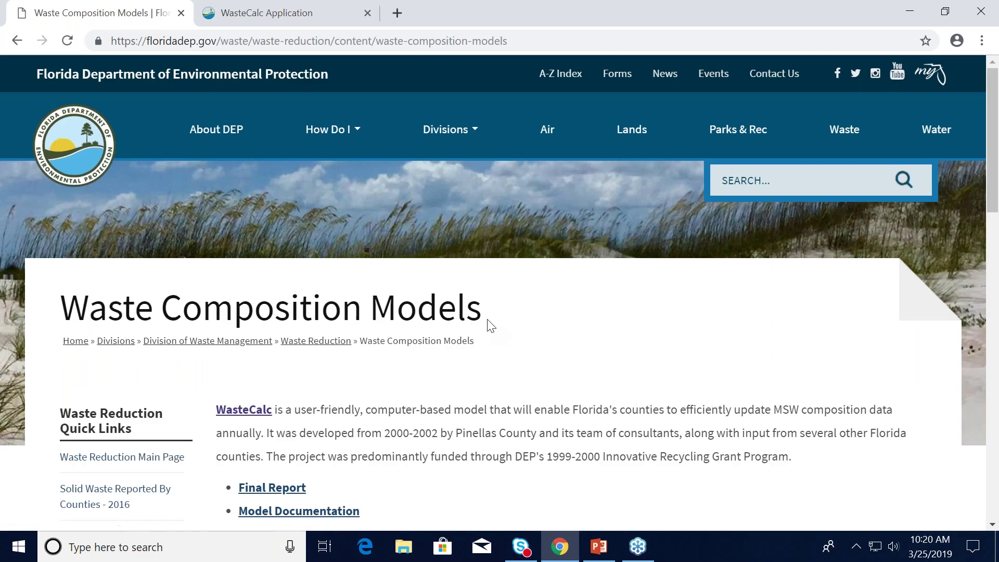
# - Open the WasteCalc introduction from the Waste Composition Models page and start the WasteCalc county data entry form
pyautogui.scroll(-1, 490, 326)
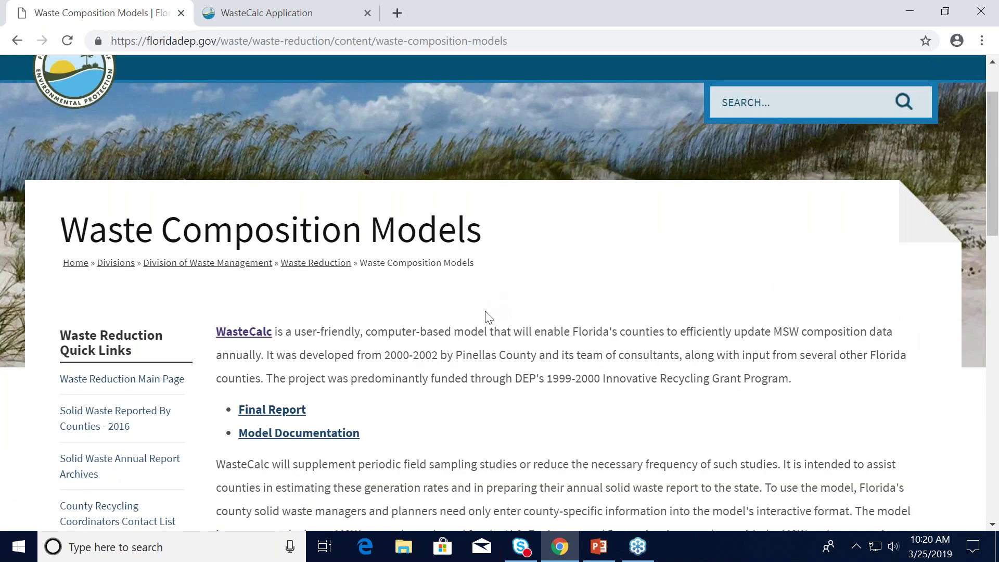
pyautogui.click(259, 337)
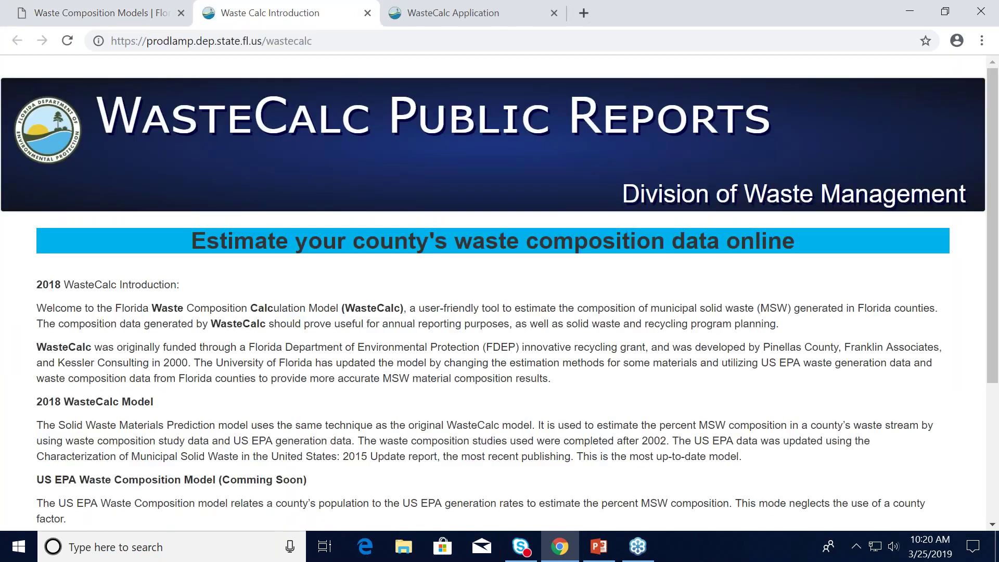
pyautogui.scroll(-2, 257, 332)
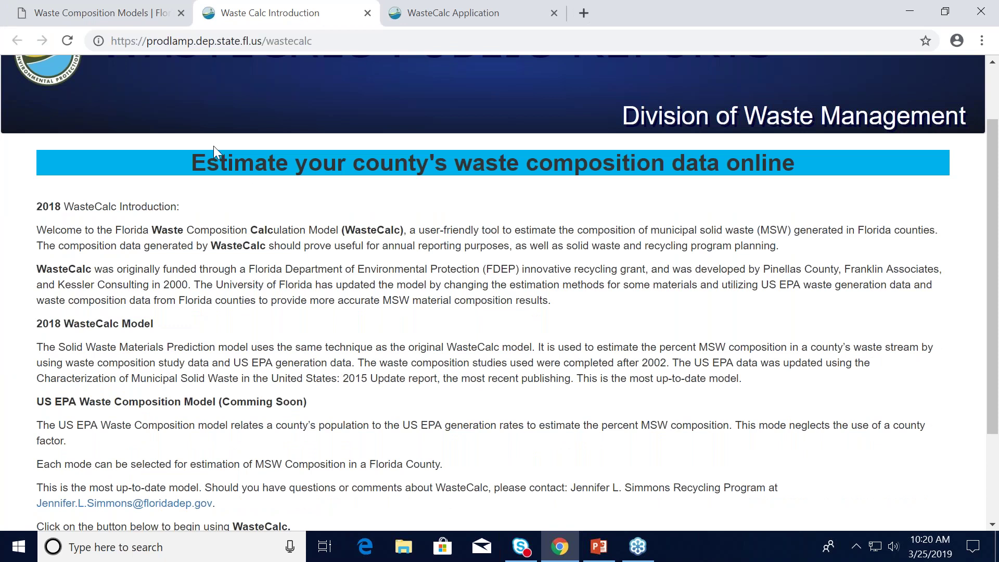
pyautogui.scroll(-2, 257, 177)
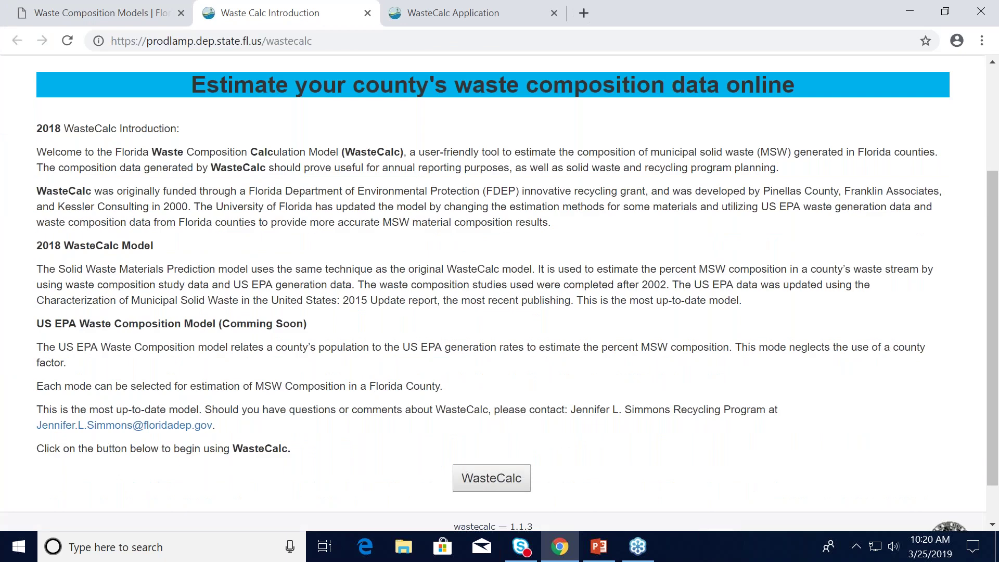
pyautogui.click(517, 488)
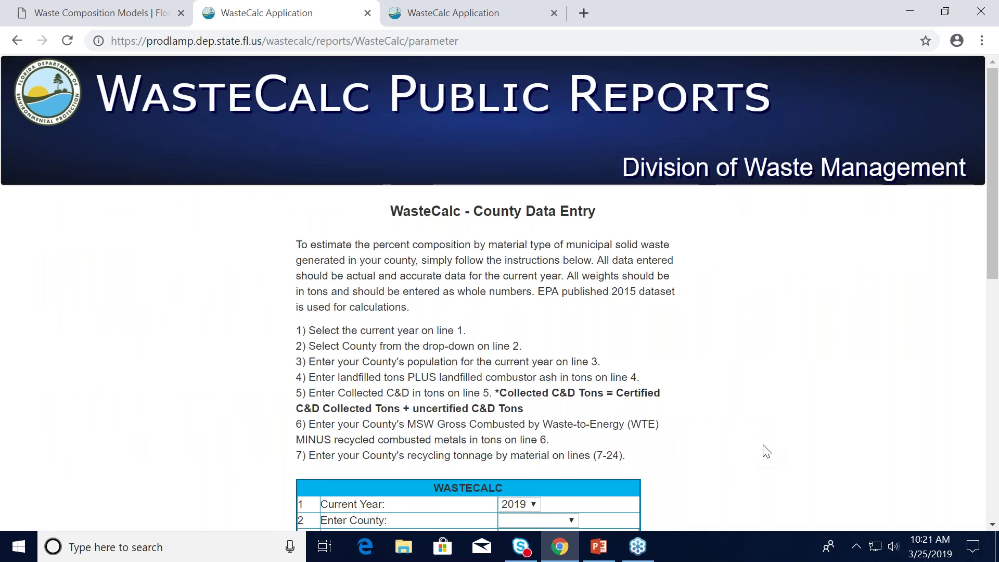
# - Set the current year on line 1 of the county data entry form to 2017
pyautogui.scroll(-1, 767, 450)
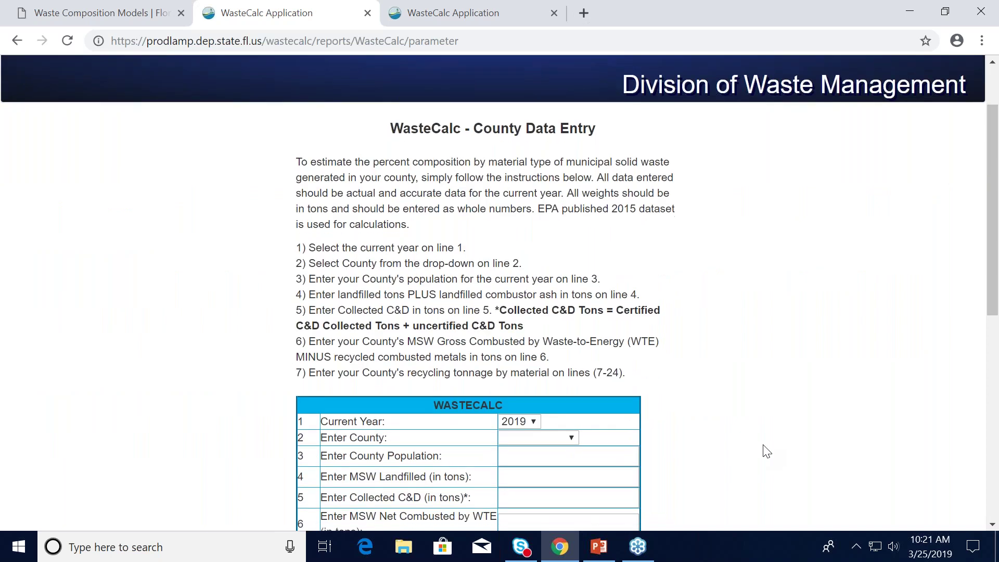
pyautogui.scroll(-1, 767, 450)
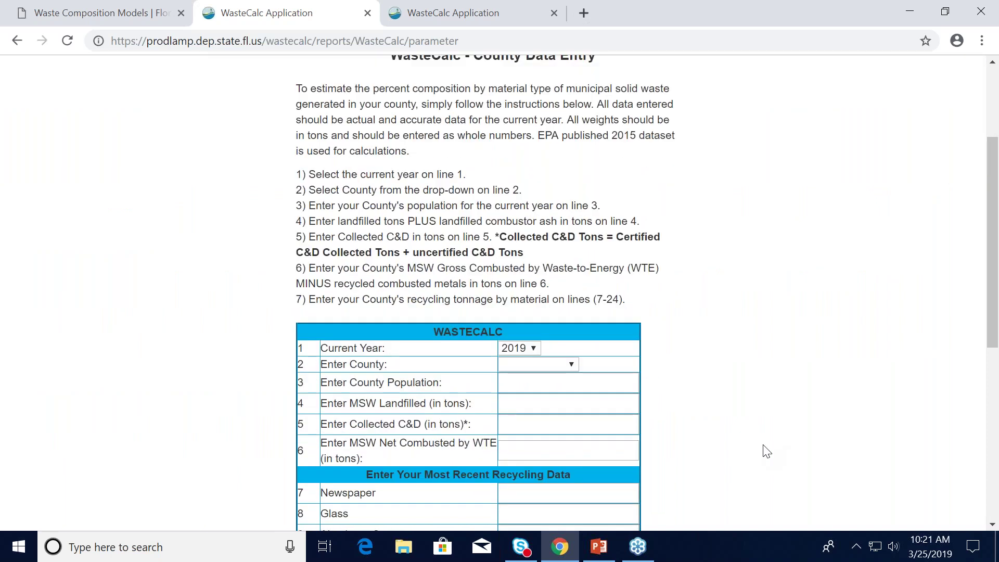
pyautogui.scroll(-3, 767, 451)
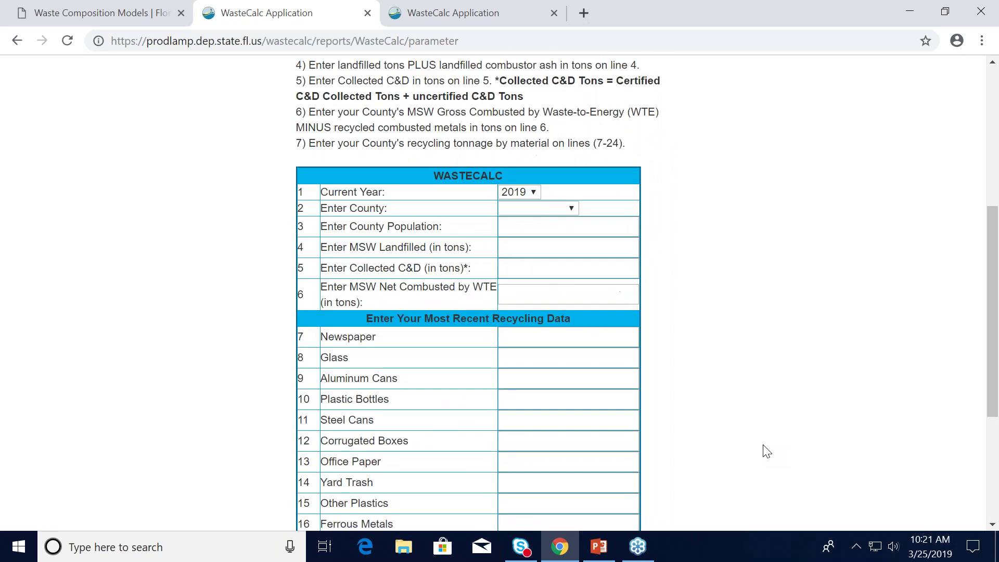
pyautogui.scroll(-1, 766, 450)
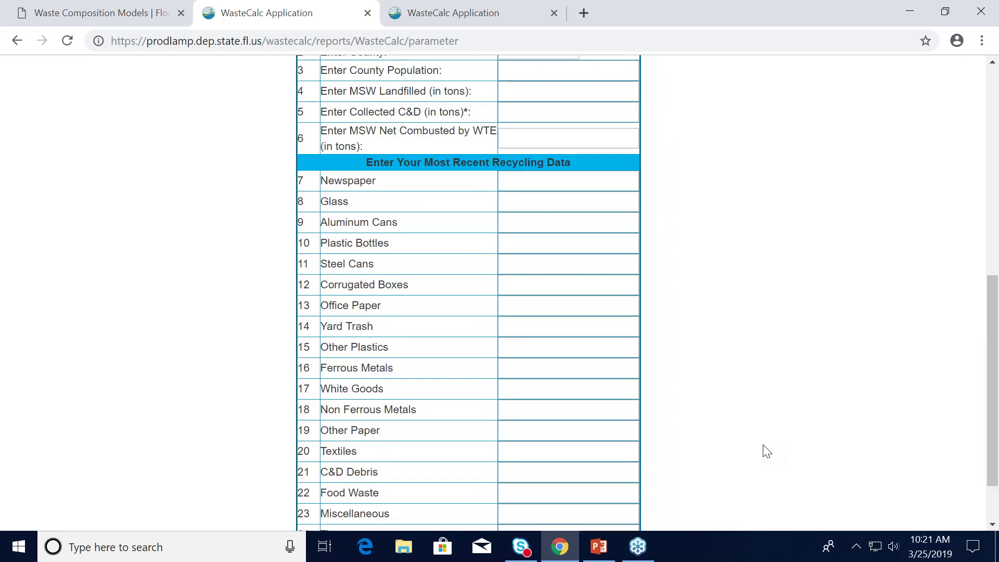
pyautogui.scroll(2, 767, 450)
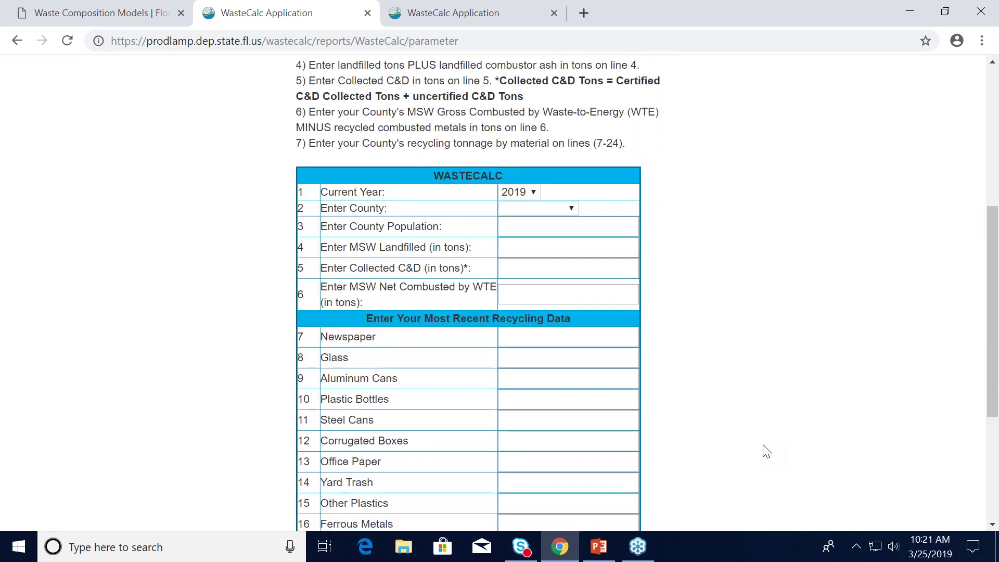
pyautogui.scroll(2, 767, 451)
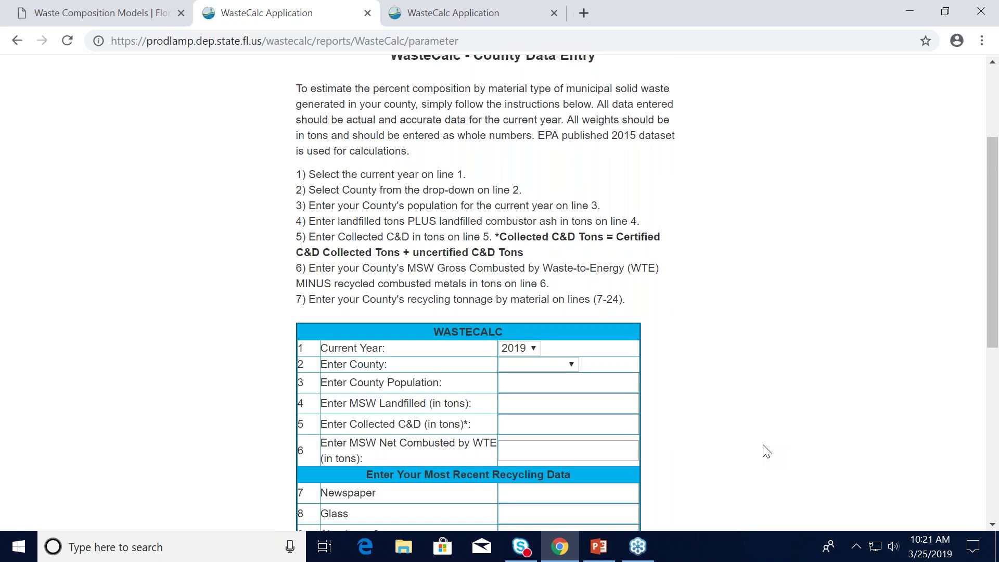
pyautogui.click(535, 348)
pyautogui.click(536, 348)
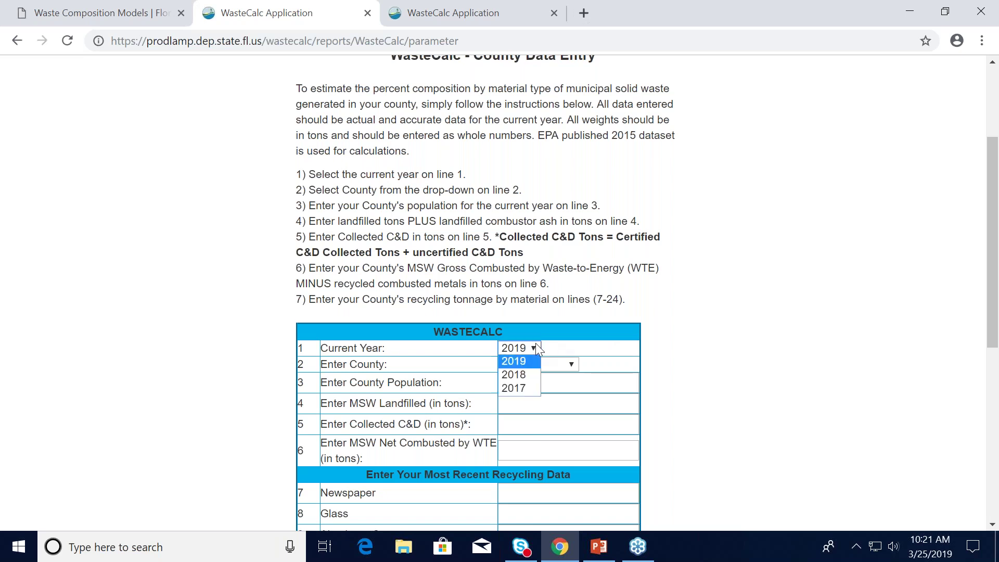
pyautogui.click(525, 388)
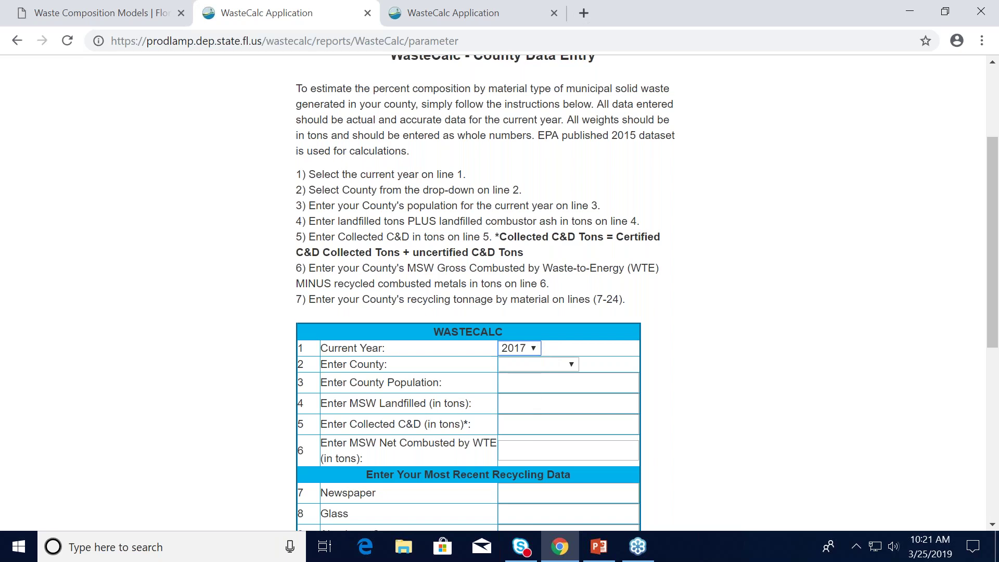
# - Select Sarasota as the county on line 2 of the form
pyautogui.click(573, 366)
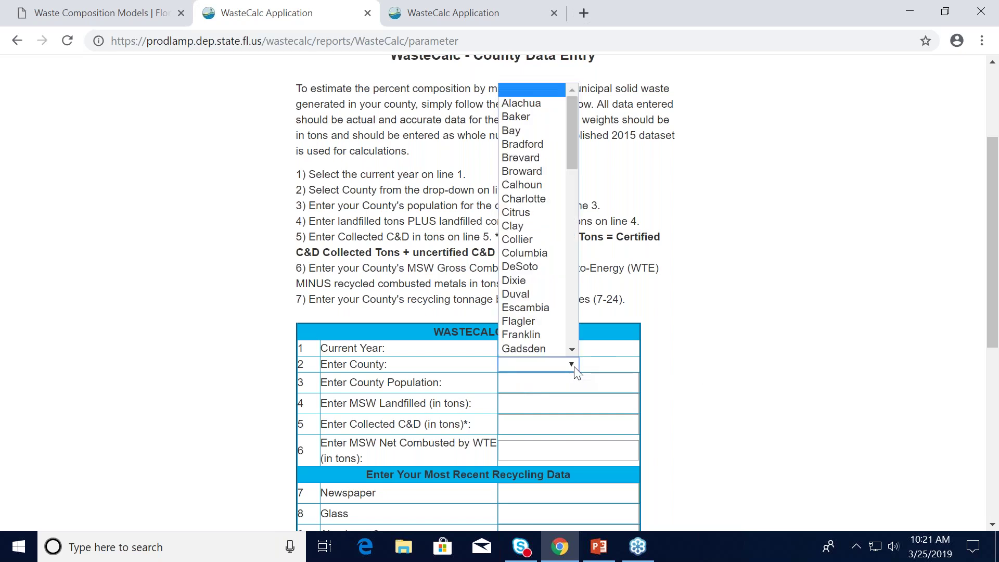
pyautogui.scroll(-3, 541, 308)
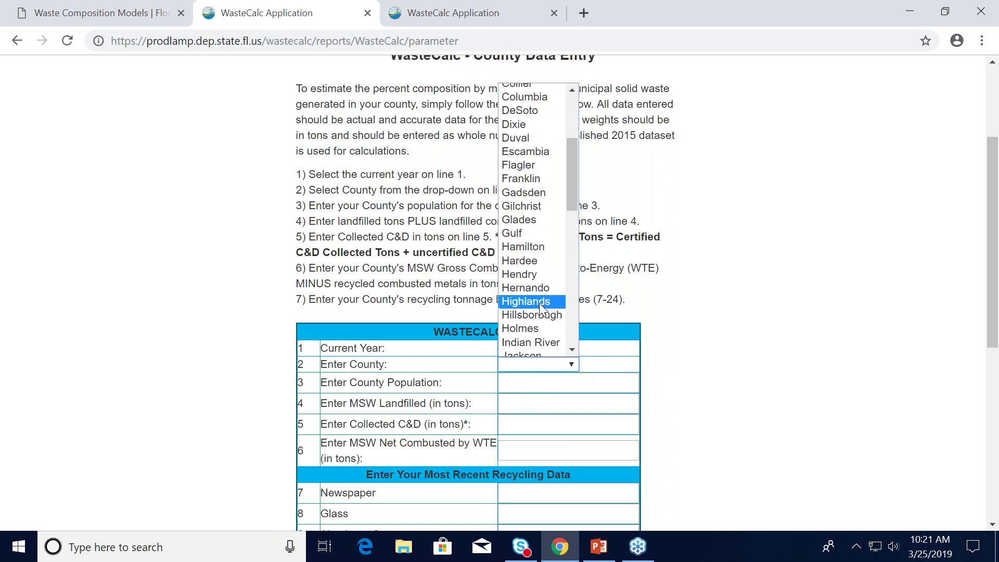
pyautogui.scroll(-3, 541, 308)
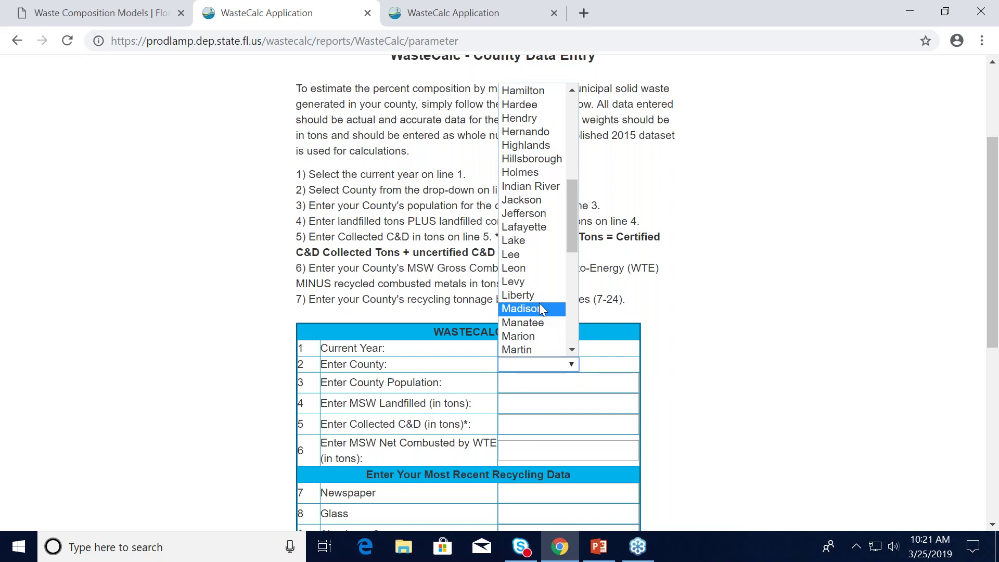
pyautogui.scroll(-3, 541, 308)
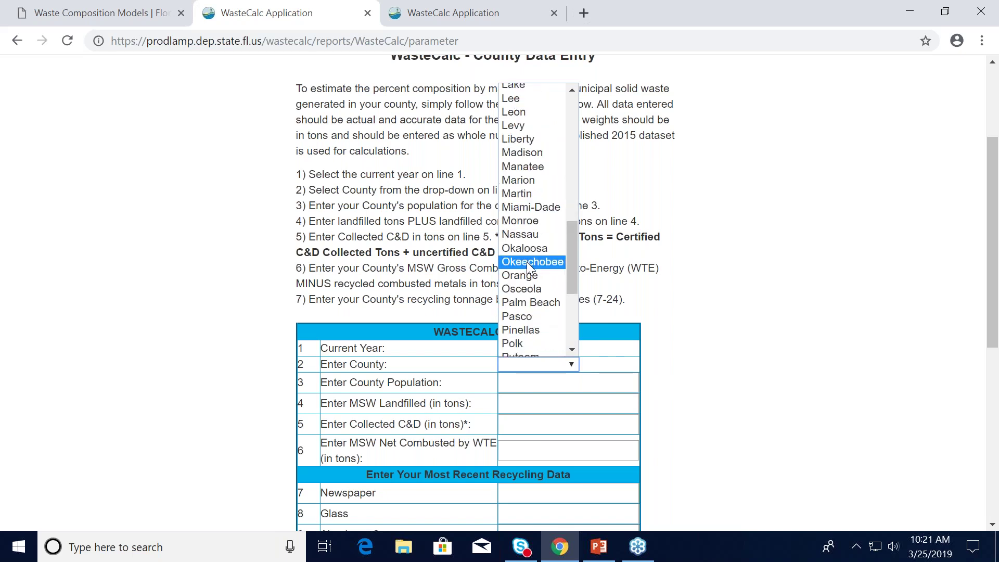
pyautogui.scroll(-3, 526, 261)
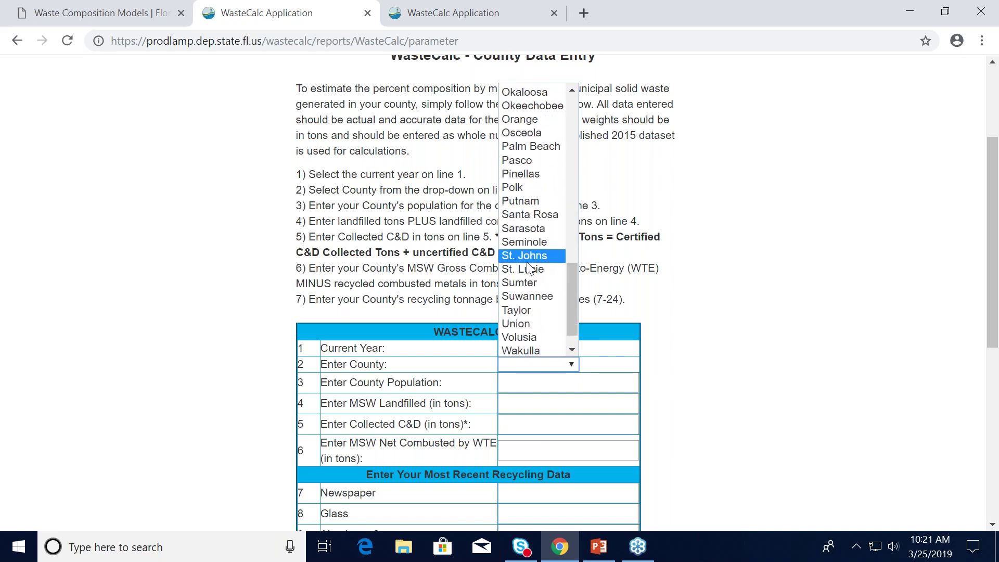
pyautogui.click(525, 229)
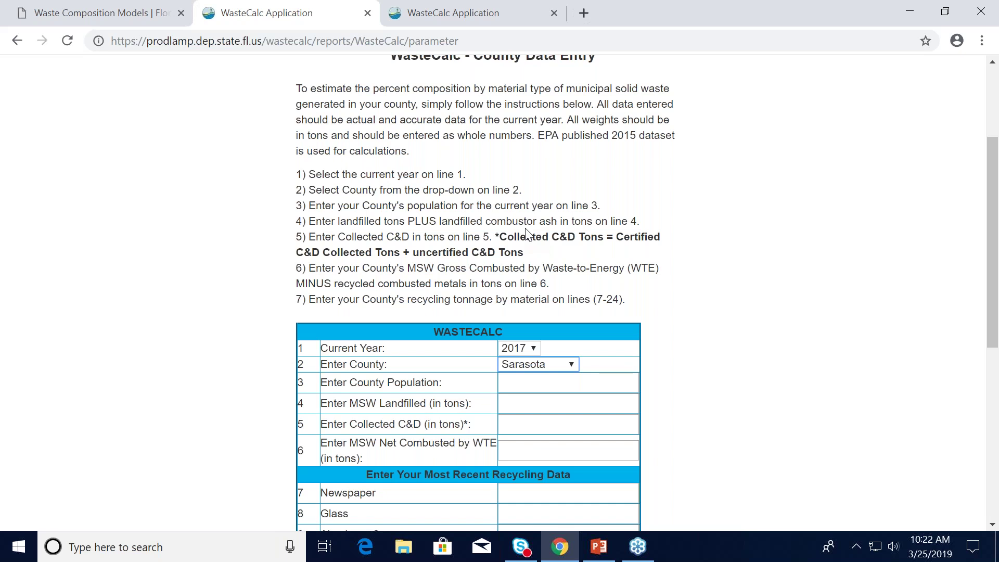
# - Enter a county population of 407,260 and 697,863 tons of MSW landfilled
pyautogui.click(534, 385)
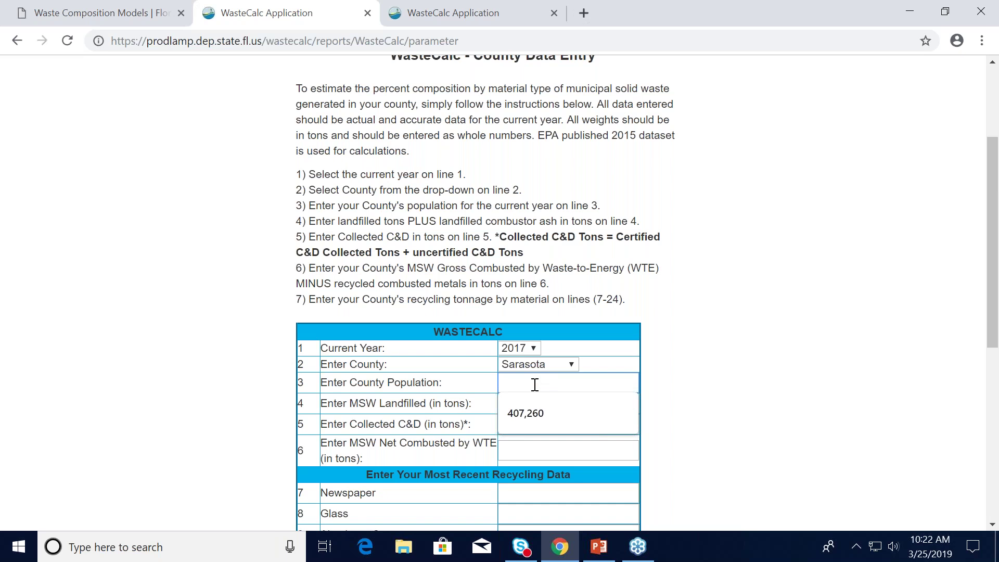
pyautogui.click(538, 411)
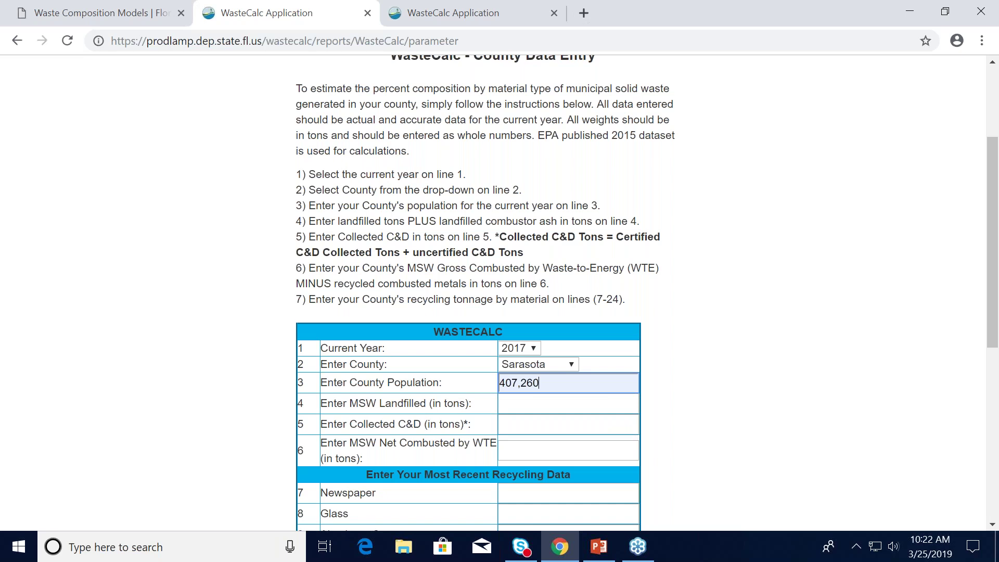
pyautogui.click(567, 403)
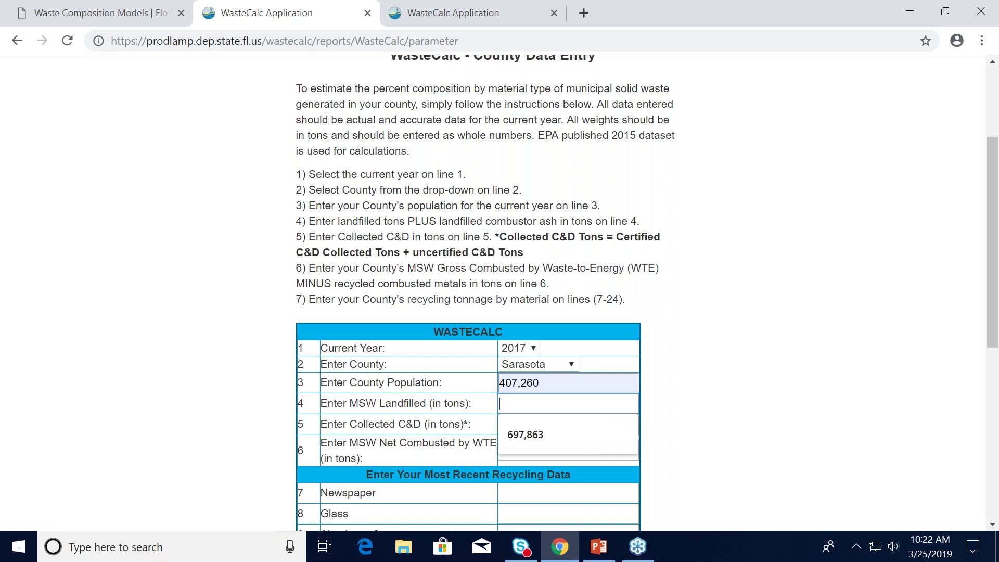
pyautogui.click(557, 427)
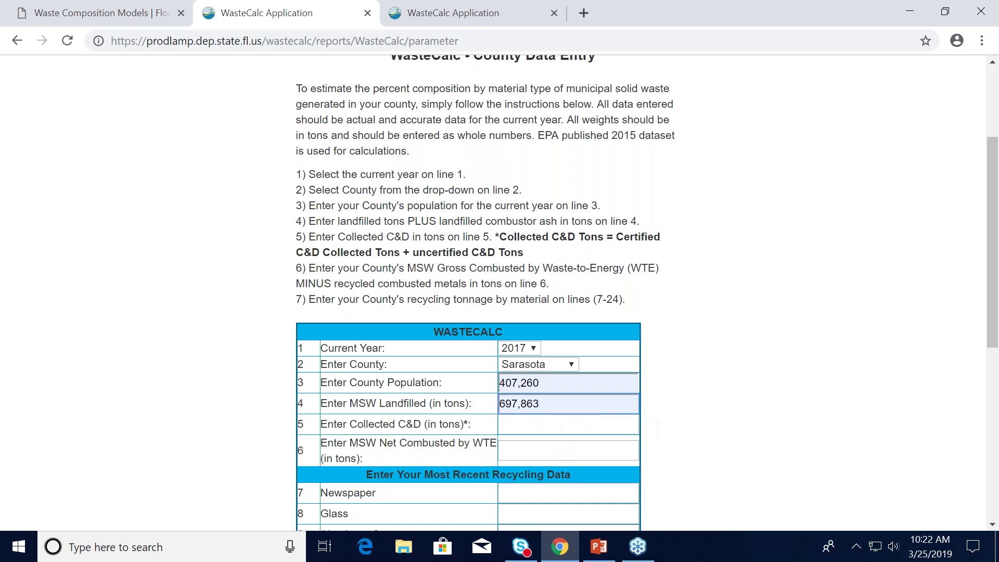
# - Enter 331,096 tons of collected C&D and 0 tons of MSW net combusted by WTE
pyautogui.click(508, 431)
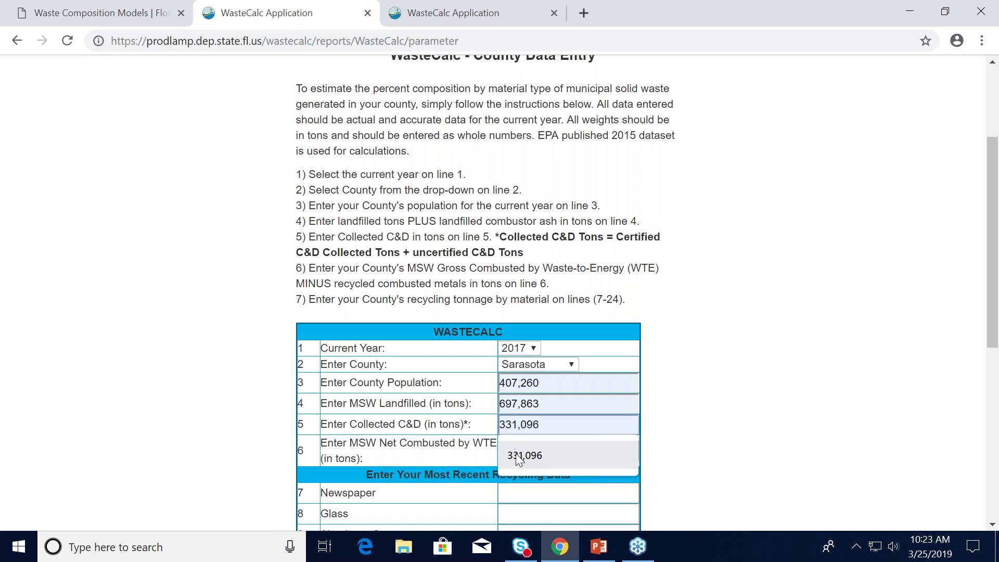
pyautogui.click(516, 455)
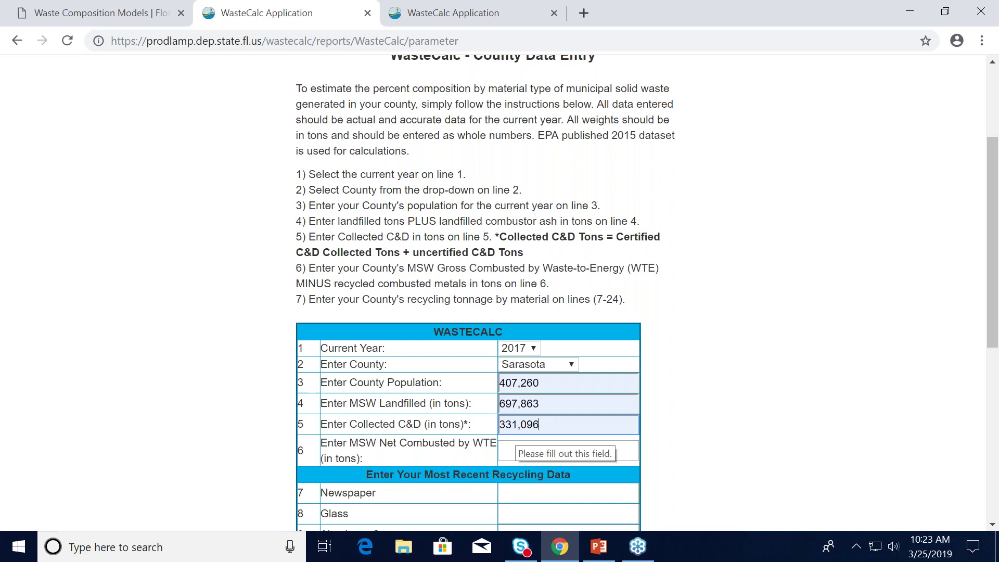
pyautogui.click(508, 449)
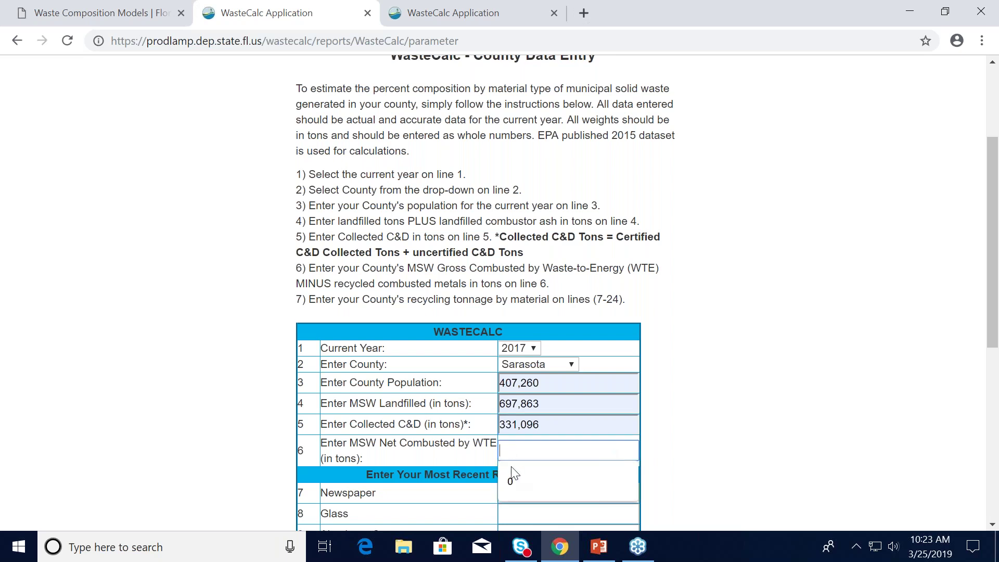
pyautogui.click(515, 474)
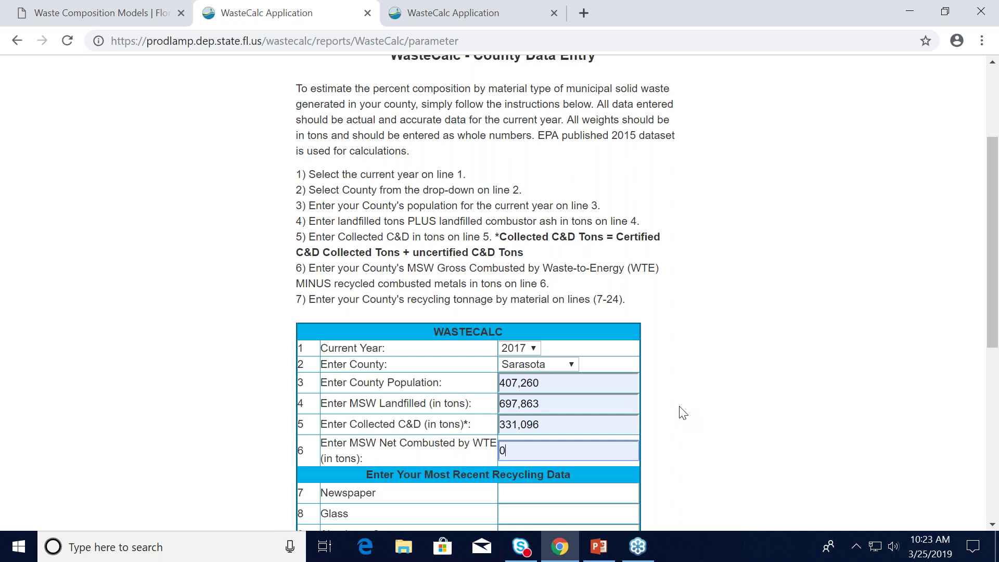
# - Switch to the other open WasteCalc form, where the recycling tonnages on lines 7 to 24 are already filled in
pyautogui.scroll(-4, 669, 402)
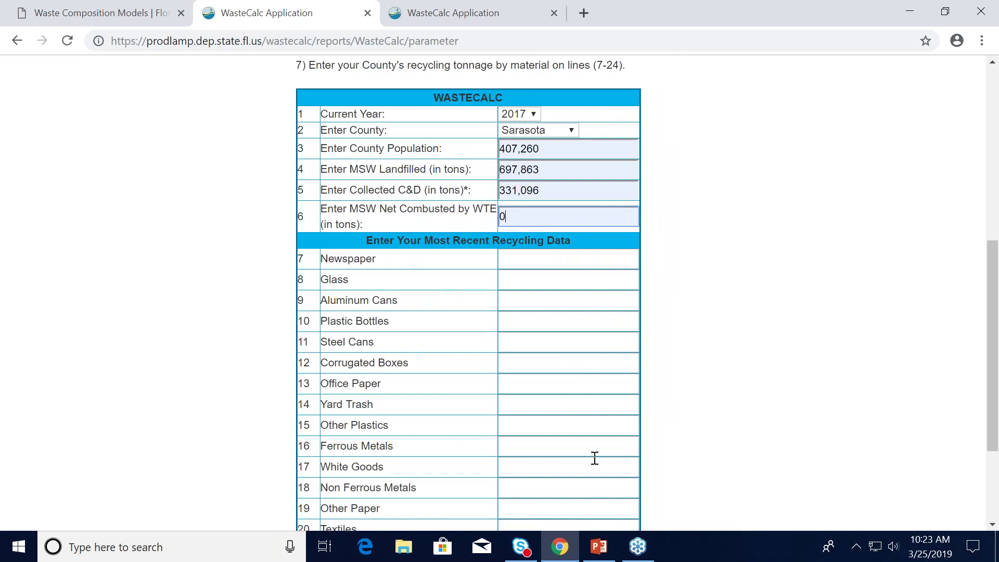
pyautogui.click(488, 15)
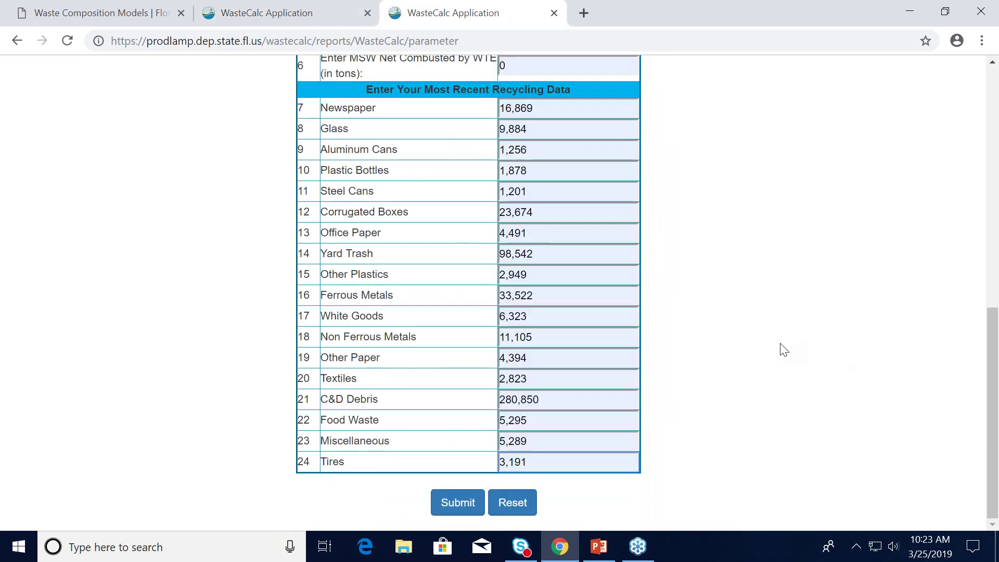
# - Check the filled-in Sarasota County form, submit it and view the solid waste distribution results down to the totals
pyautogui.scroll(3, 784, 350)
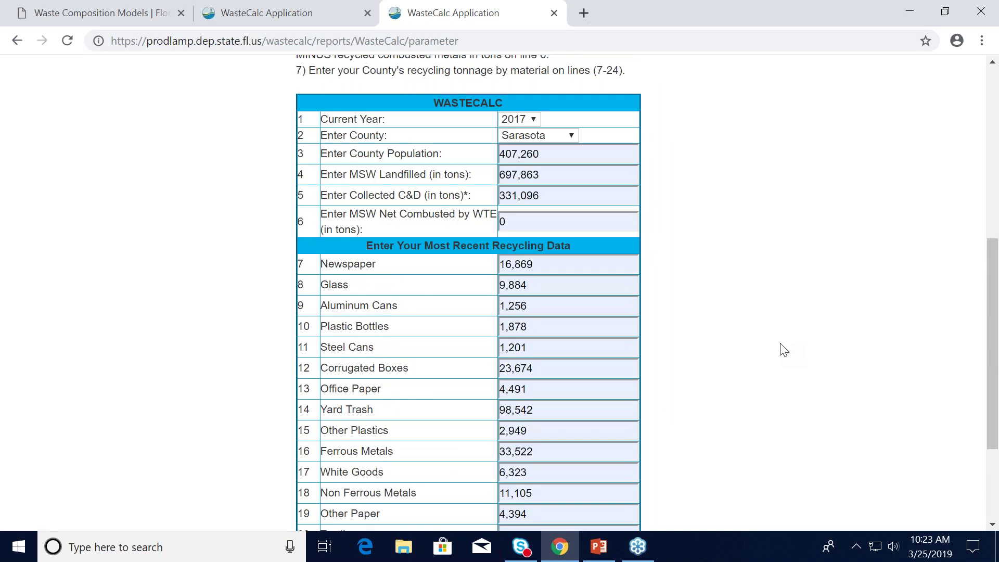
pyautogui.scroll(2, 595, 210)
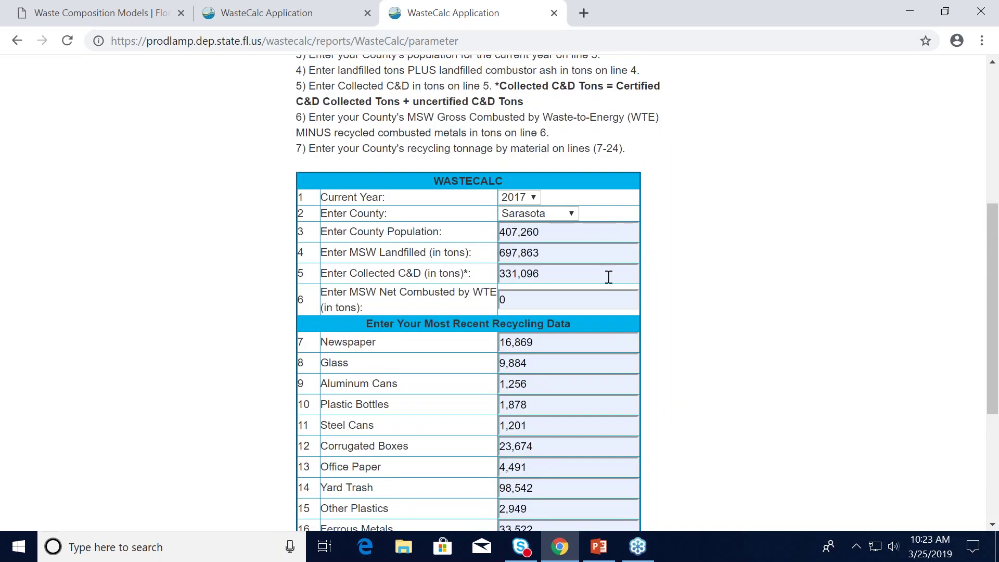
pyautogui.scroll(-5, 609, 277)
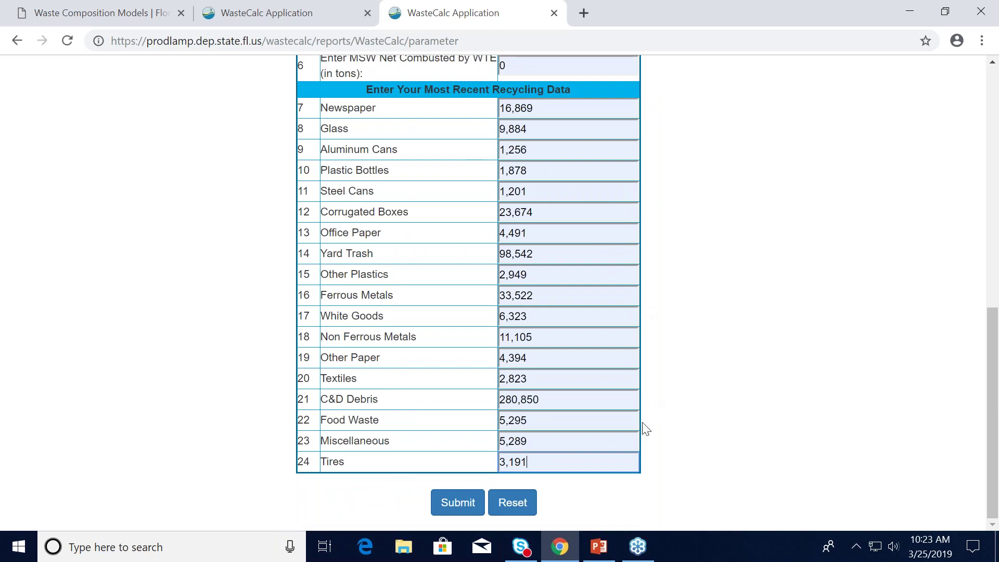
pyautogui.click(458, 502)
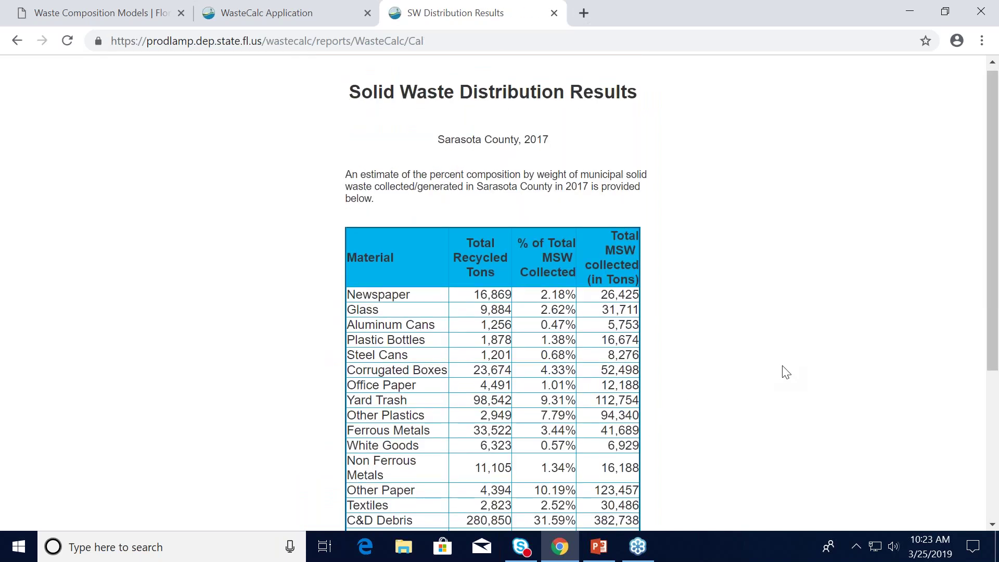
pyautogui.scroll(-2, 785, 372)
pyautogui.scroll(-1, 785, 372)
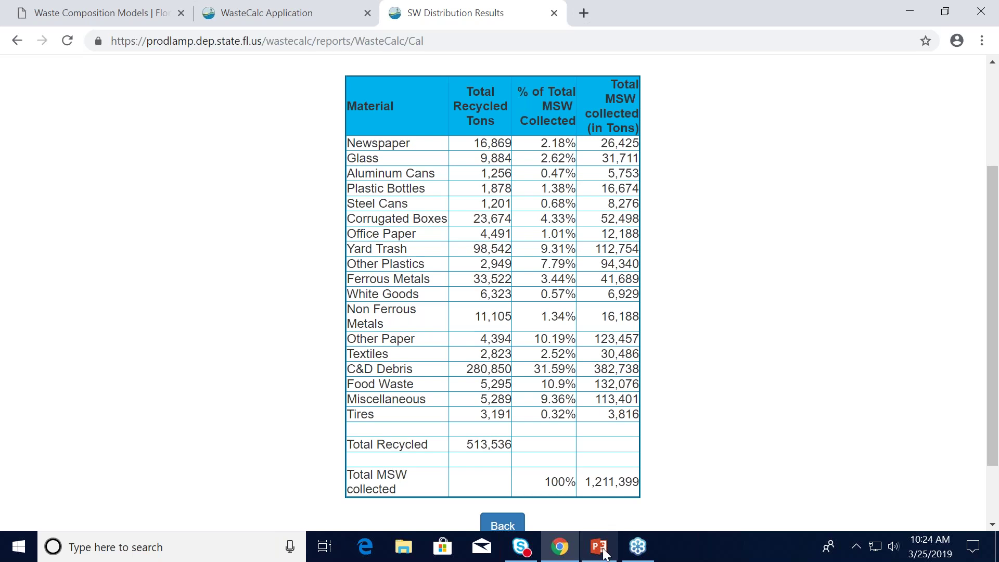
# - Return to the WasteCalc input form and resubmit the same data to reopen the full results table
pyautogui.click(511, 524)
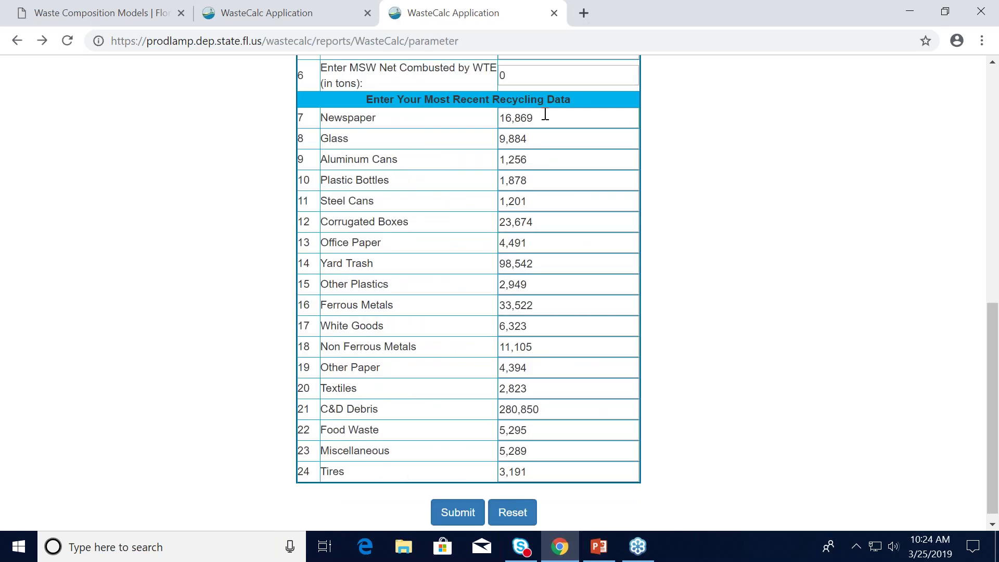
pyautogui.click(549, 235)
pyautogui.click(463, 515)
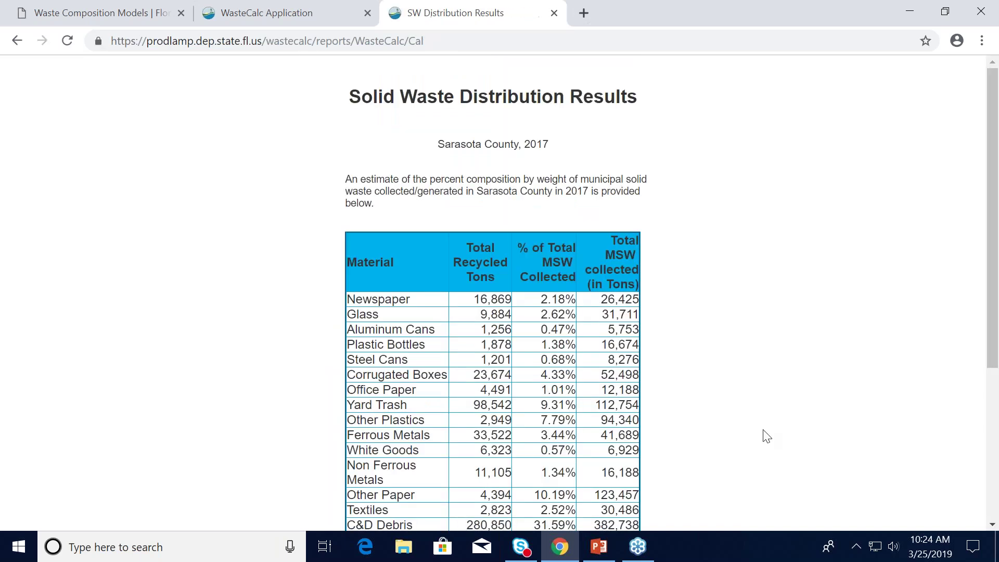
pyautogui.scroll(-3, 785, 428)
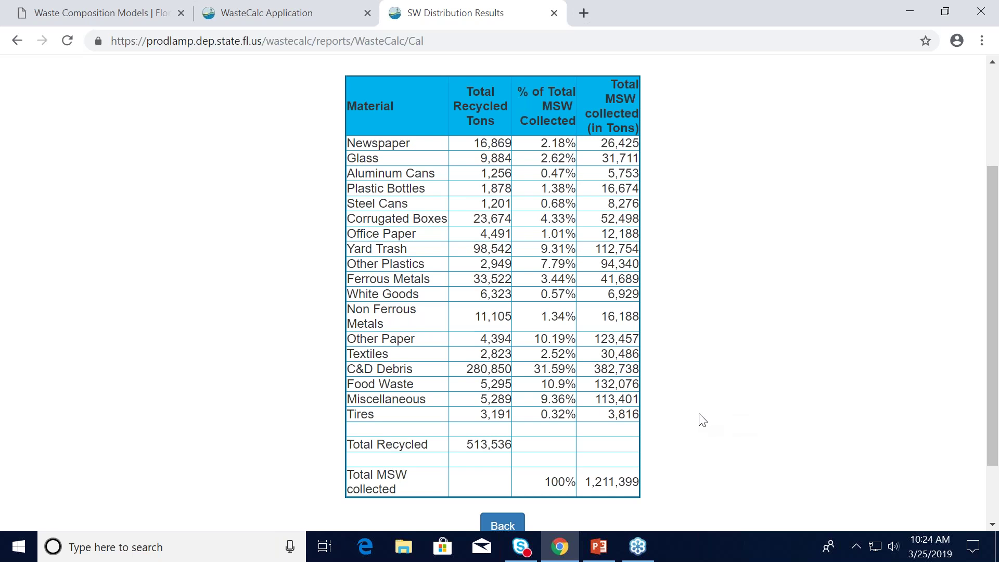
# - Switch to the WasteCalc webinar deck in PowerPoint and run the slide show from slide 37 to the comparison chart on slide 39
pyautogui.moveTo(599, 555)
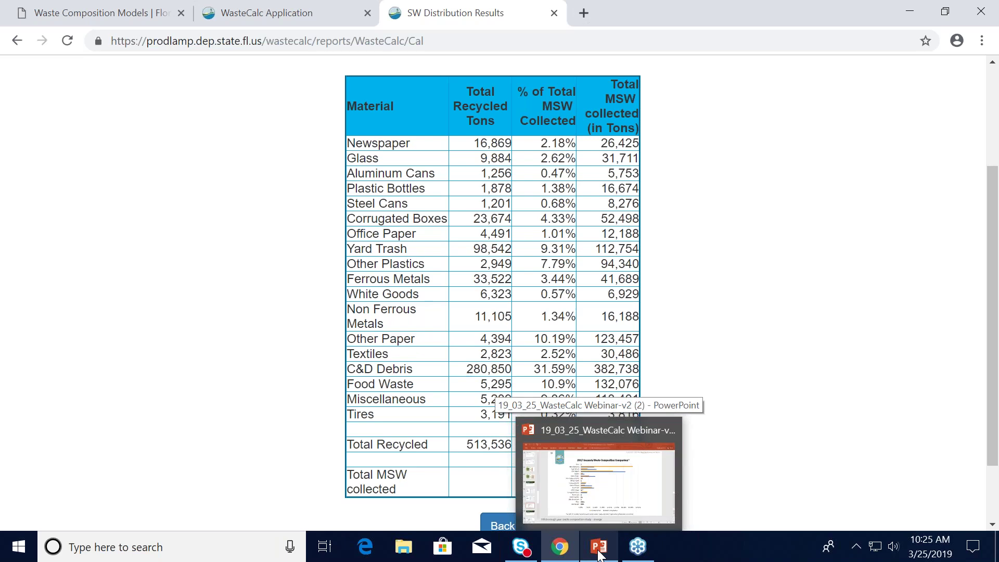
pyautogui.click(599, 481)
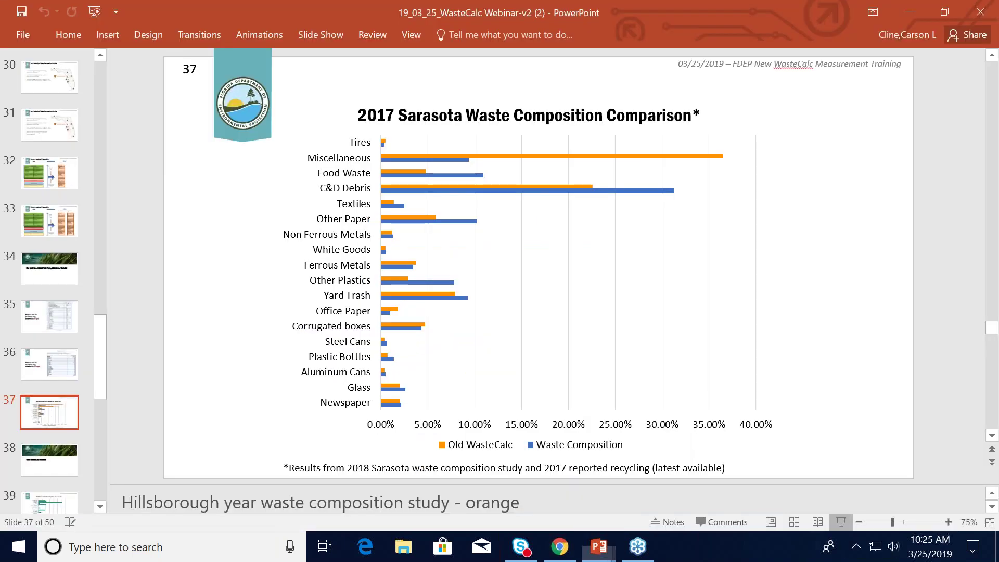
pyautogui.click(844, 525)
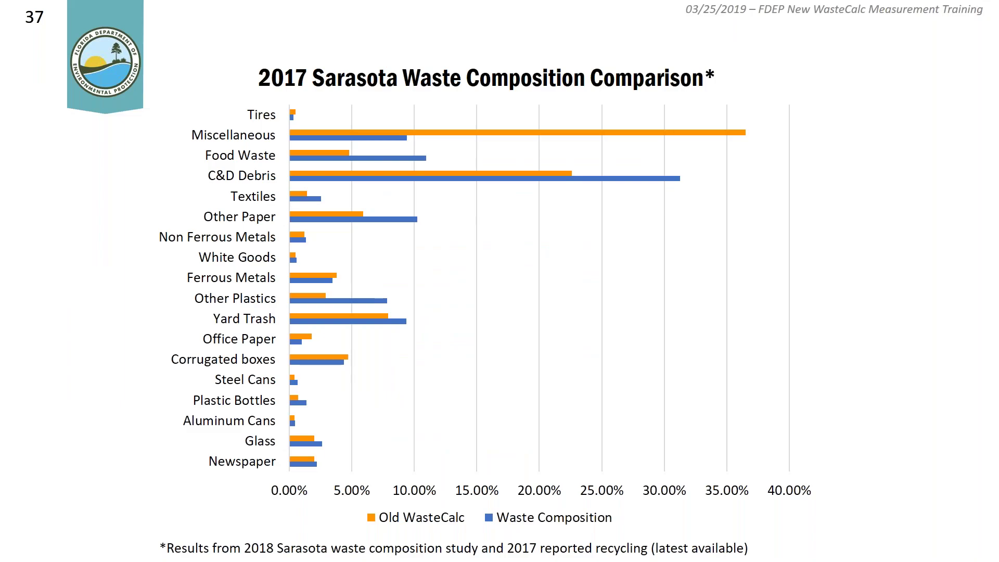
pyautogui.press('Right')
pyautogui.press('Right')
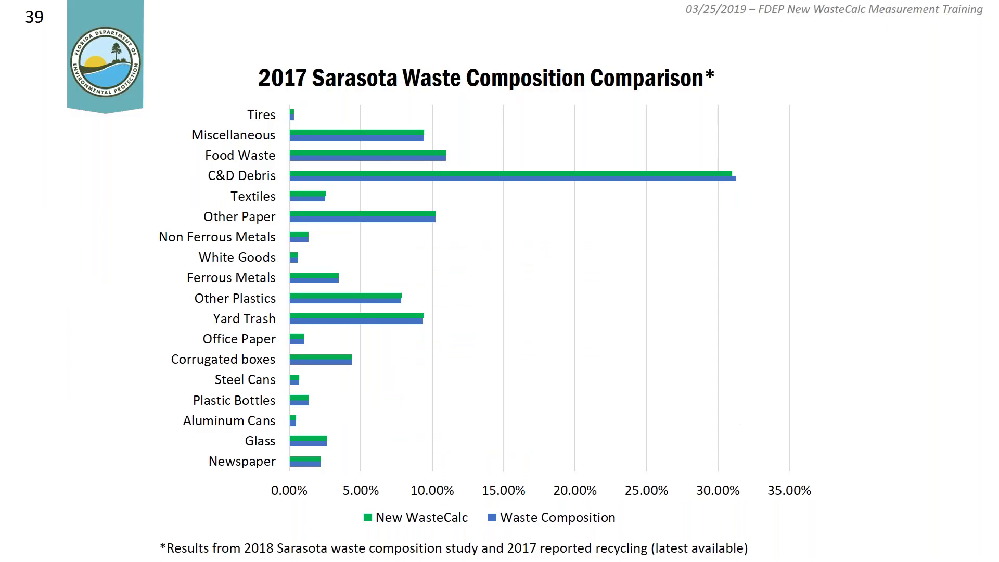